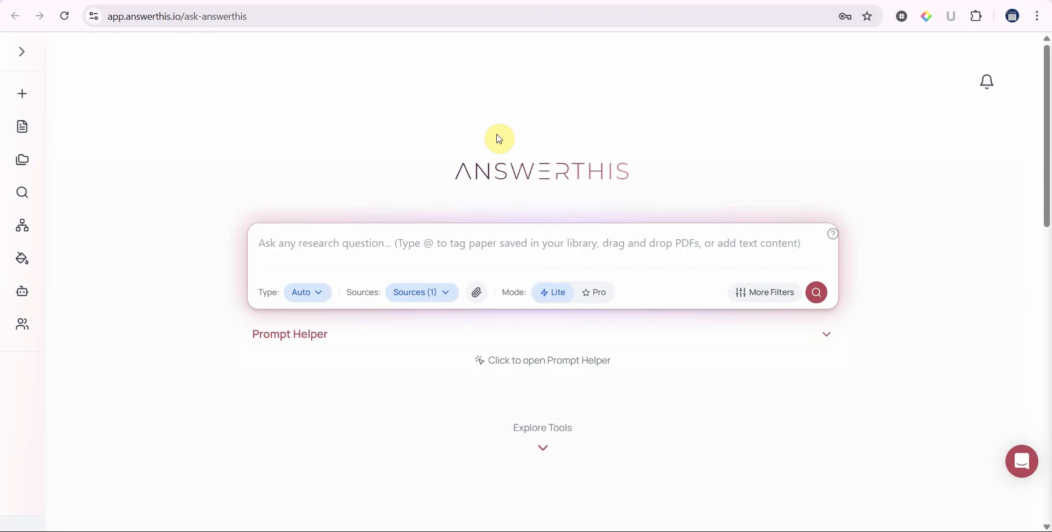
Step: Open the full tools list and launch the Empathy Tool from the trending tools
scroll(628, 243, down, 10)
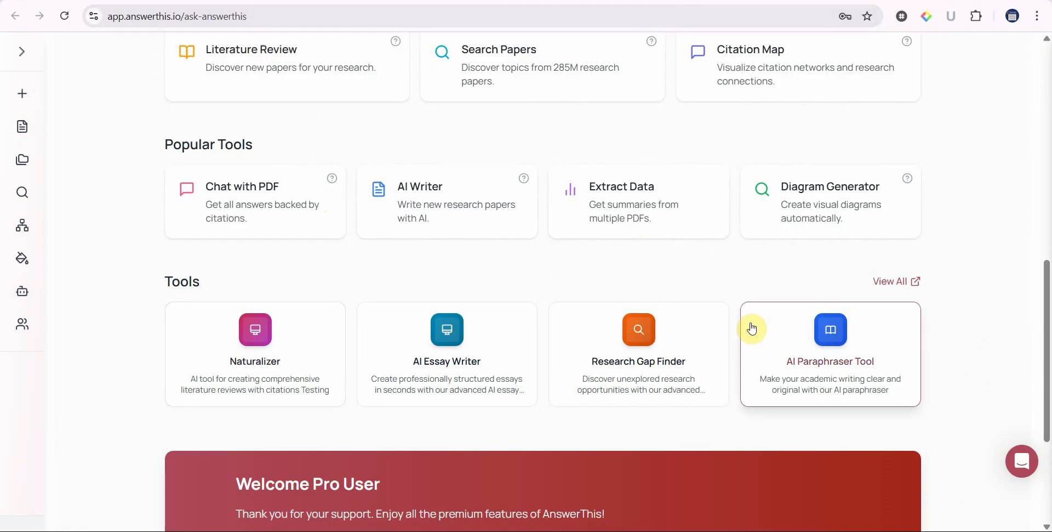
click(903, 277)
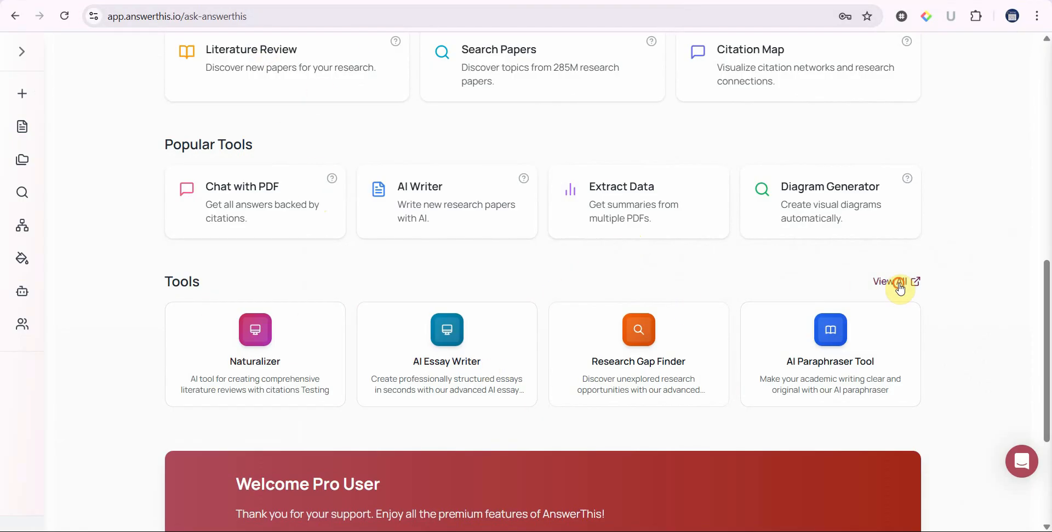
scroll(664, 341, down, 3)
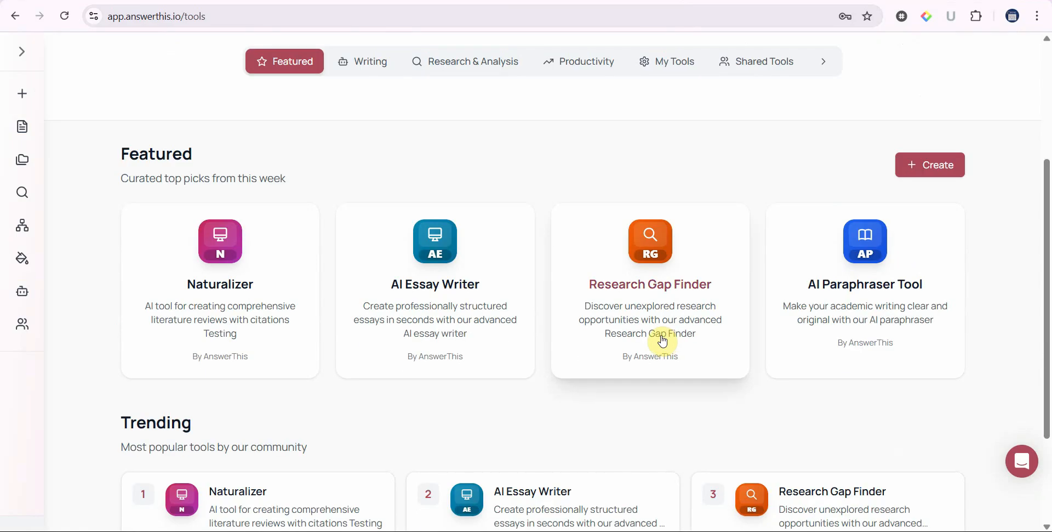
scroll(661, 341, down, 3)
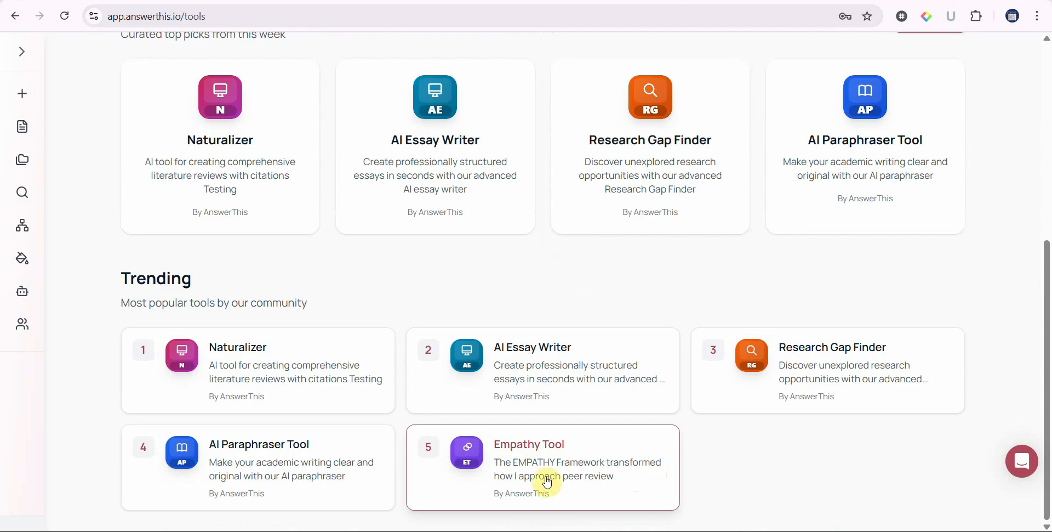
click(592, 487)
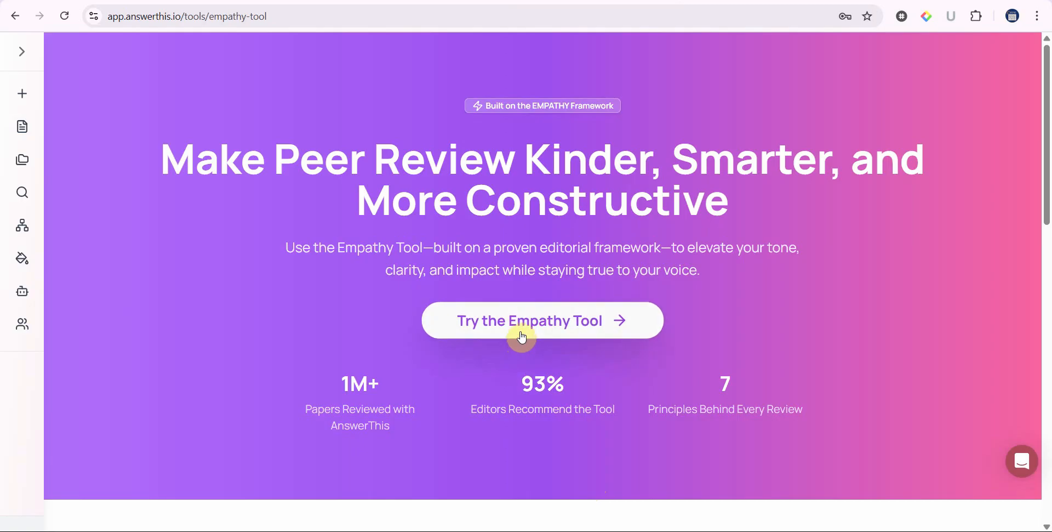
click(522, 336)
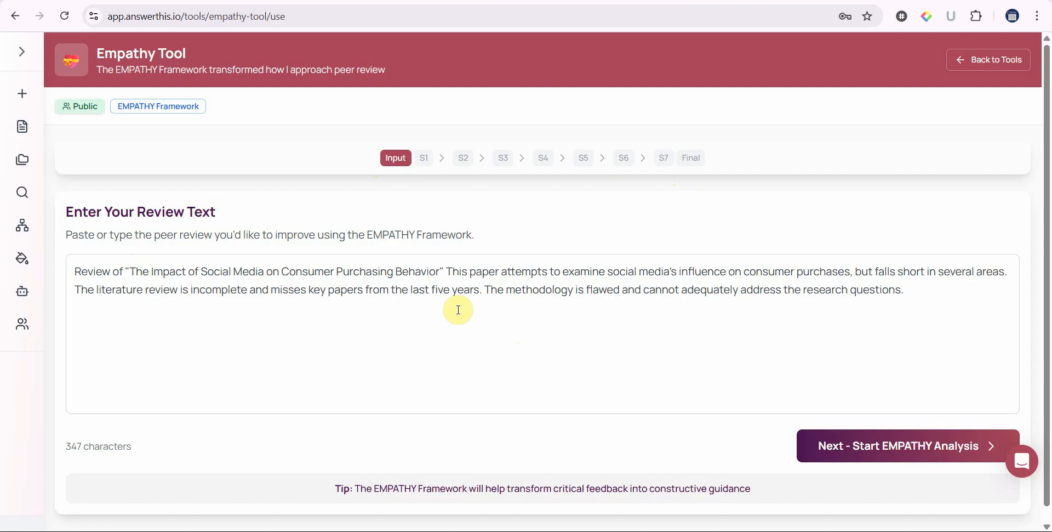
Step: Switch to the reviewer comments document in Word and copy the passage from "In sum, the paper is in need" through "can be further developed."
click(545, 291)
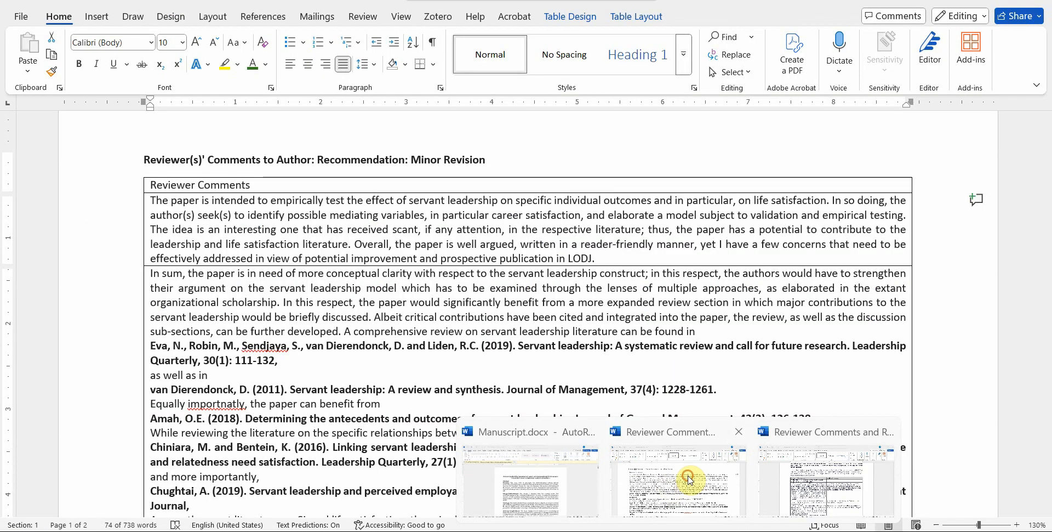
click(685, 475)
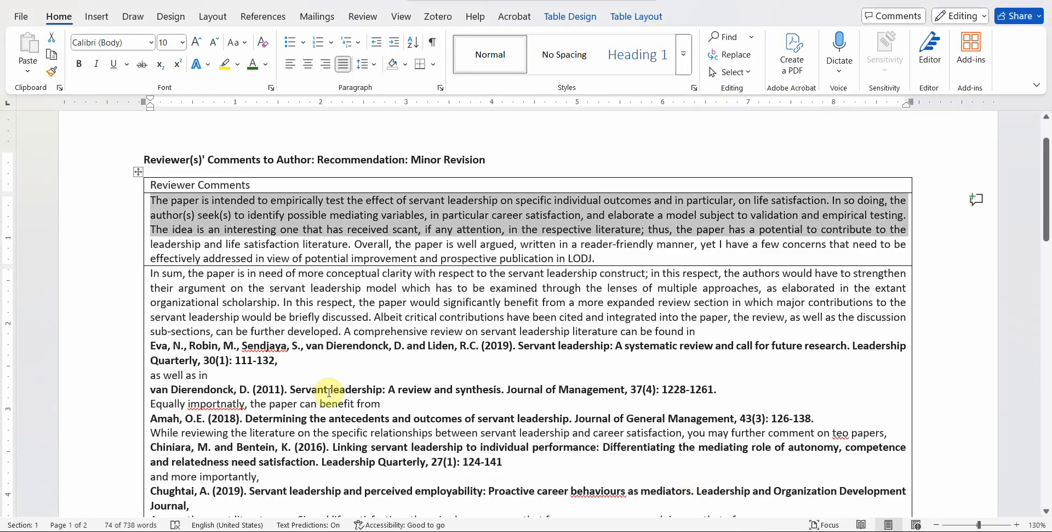
click(175, 277)
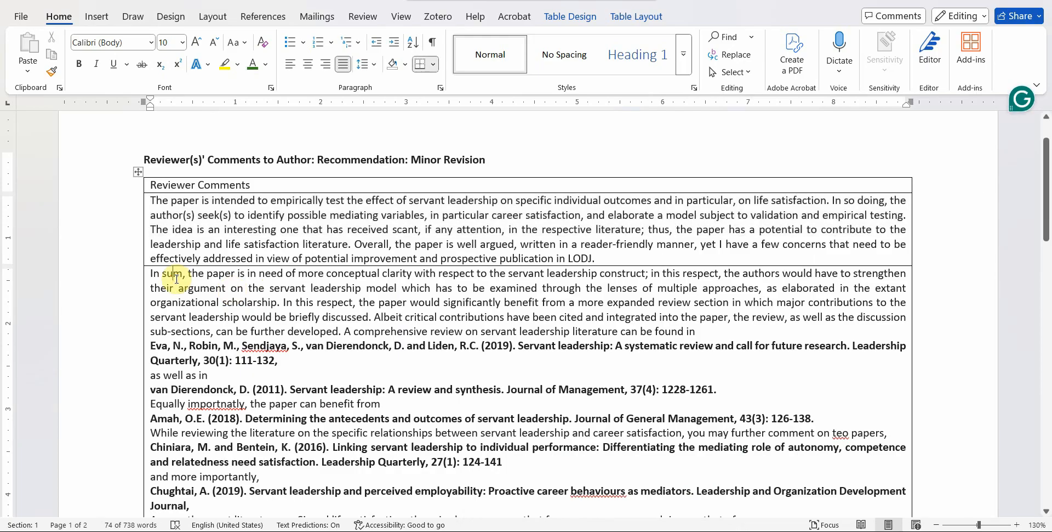
key(Home)
key(shift+Down)
key(shift+Down)
key(shift+Down)
key(shift+Down)
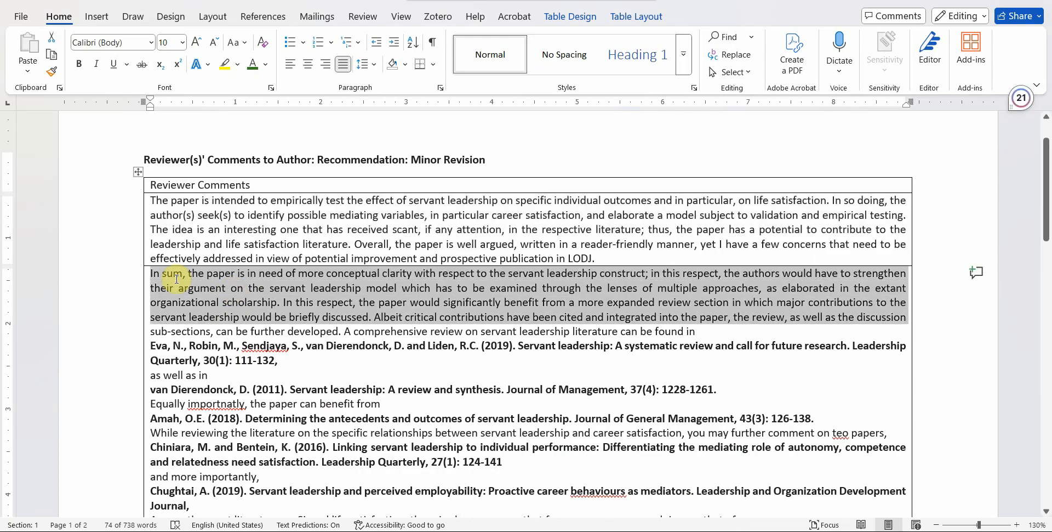
key(shift+Left)
key(shift+Left)
key(shift+Left)
key(shift+Left)
key(shift+Left)
key(shift+Left)
key(shift+Left)
key(shift+Left)
key(shift+Left)
key(shift+Left)
key(shift+Left)
key(shift+Left)
key(shift+Left)
key(shift+Left)
key(shift+Left)
key(shift+Left)
key(shift+Left)
key(shift+Left)
key(shift+Left)
key(shift+Left)
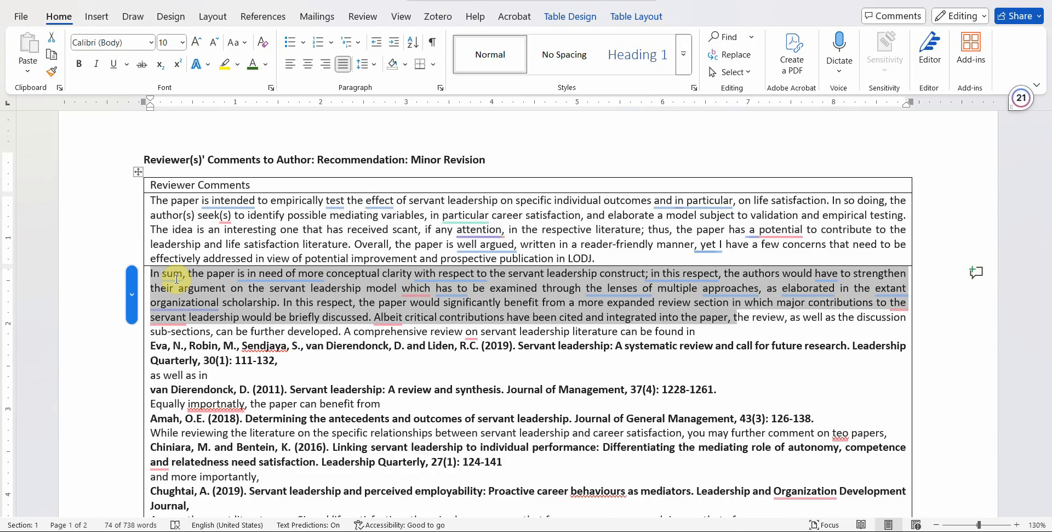
key(shift+Left)
key(shift+Left)
key(shift+Left)
key(shift+Left)
key(shift+Left)
key(shift+Left)
key(shift+Left)
key(shift+Left)
key(shift+Left)
key(shift+Left)
key(shift+Left)
key(shift+Left)
key(shift+Left)
key(shift+Left)
key(shift+Left)
key(shift+Left)
key(shift+Left)
key(shift+Left)
key(shift+Left)
key(shift+Left)
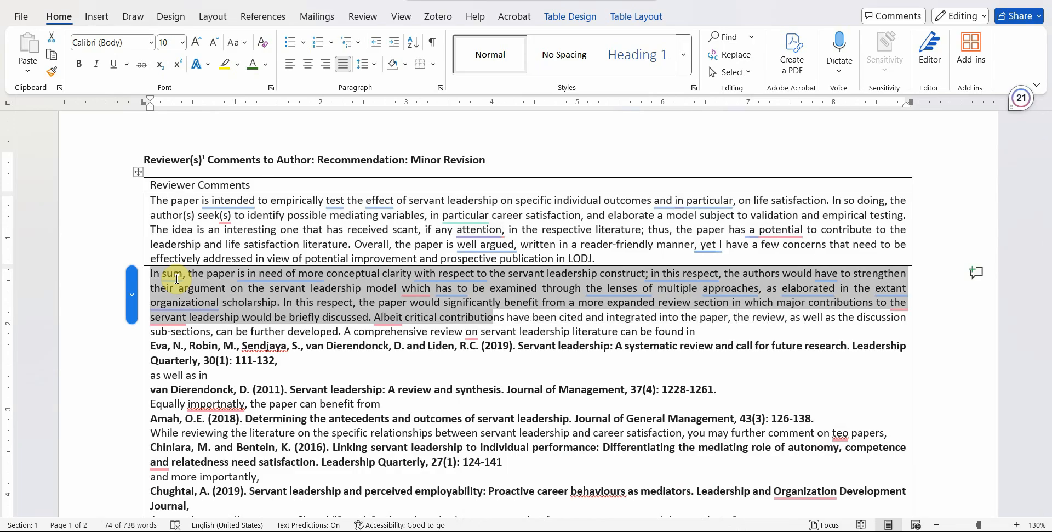
key(shift+Left)
key(shift+Left)
key(shift+Left)
key(shift+Left)
key(shift+Left)
key(shift+Left)
key(shift+Left)
key(shift+Left)
key(shift+Left)
key(shift+Left)
key(shift+Left)
key(shift+Left)
key(shift+Left)
key(shift+Left)
key(shift+Left)
key(shift+Left)
key(shift+Down)
key(shift+Right)
key(shift+Right)
key(ctrl+c)
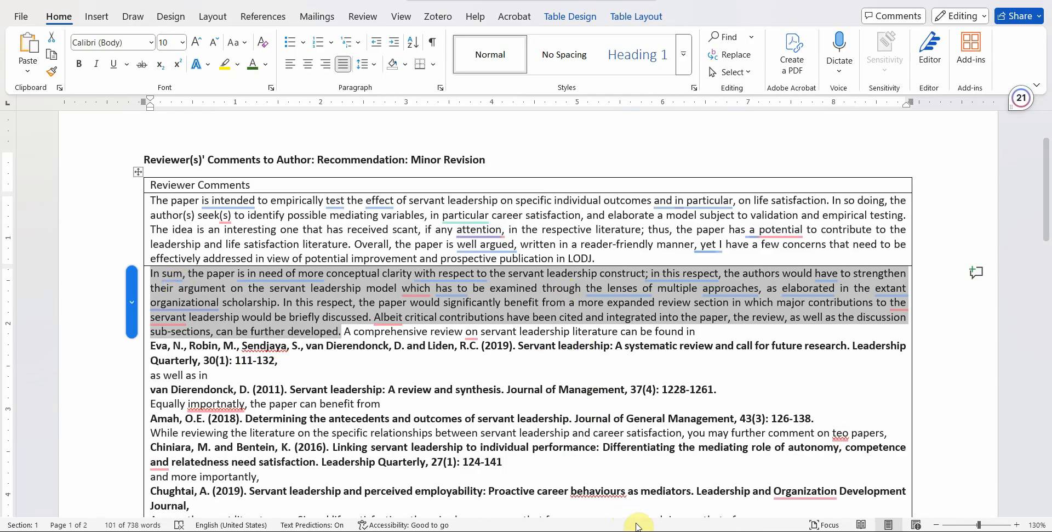
Step: Back in the Empathy Tool, replace the sample review text with the copied reviewer comment and start the EMPATHY analysis
click(701, 470)
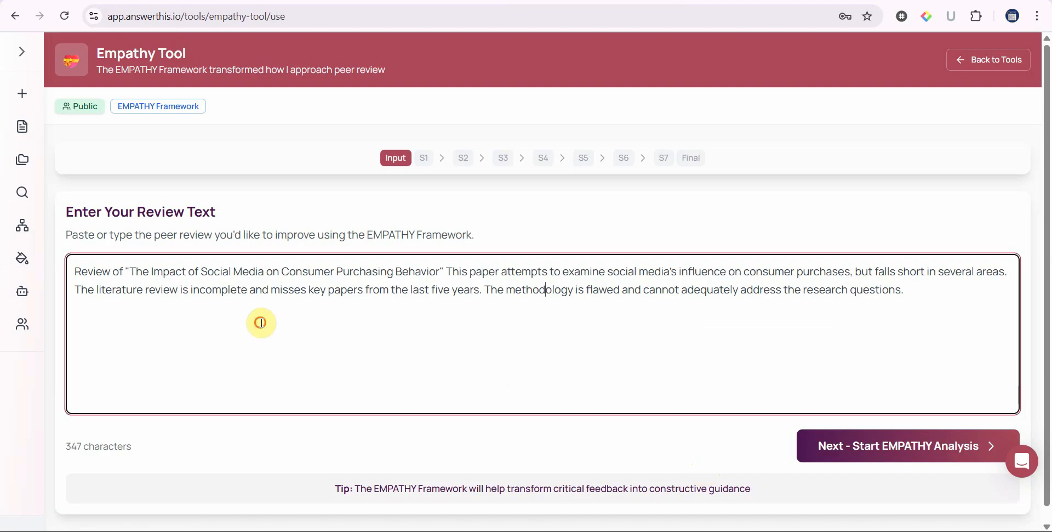
key(ctrl+a)
key(ctrl+v)
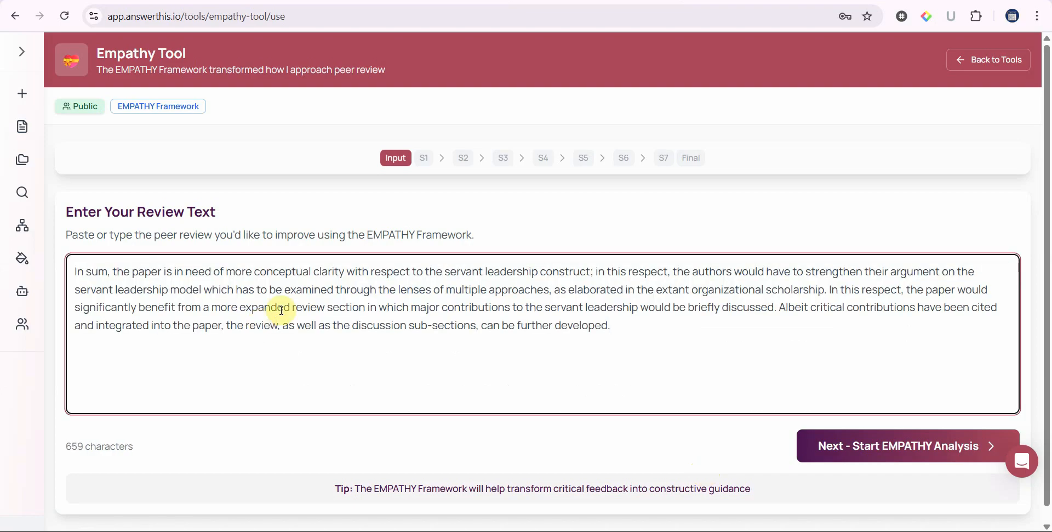
click(854, 450)
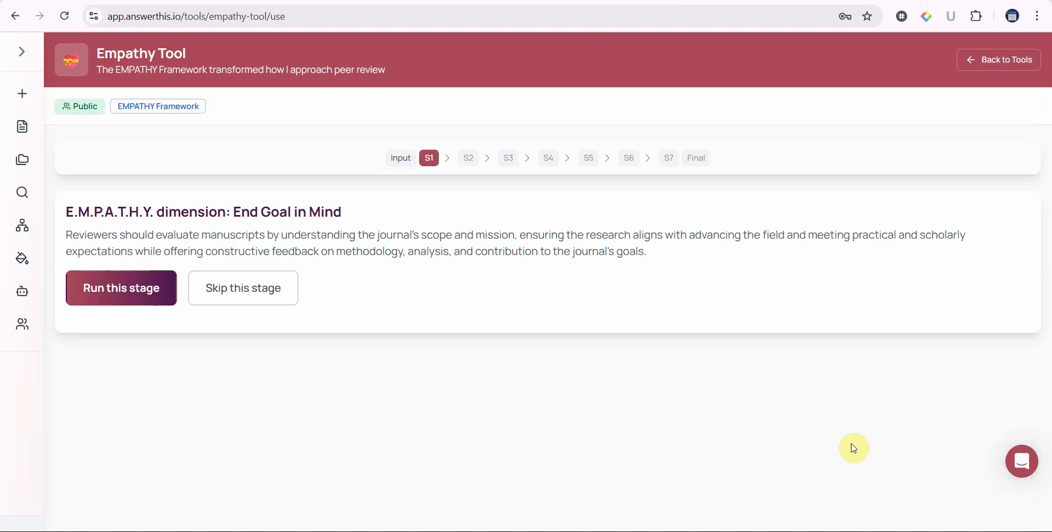
Step: Run the End Goal in Mind stage and review its comment, original text and suggestions for tailoring the review to journal expectations
mouse_move(131, 225)
click(128, 290)
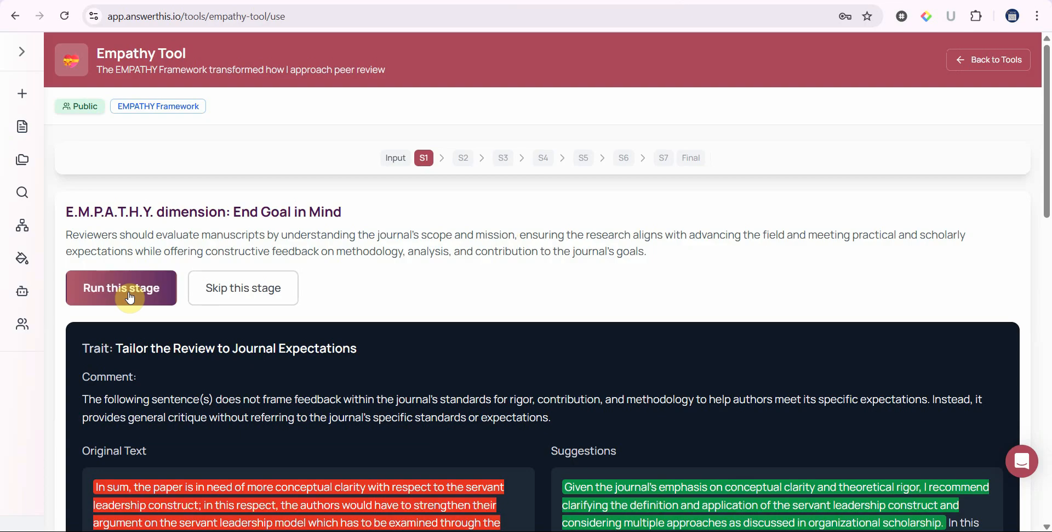
scroll(130, 299, down, 2)
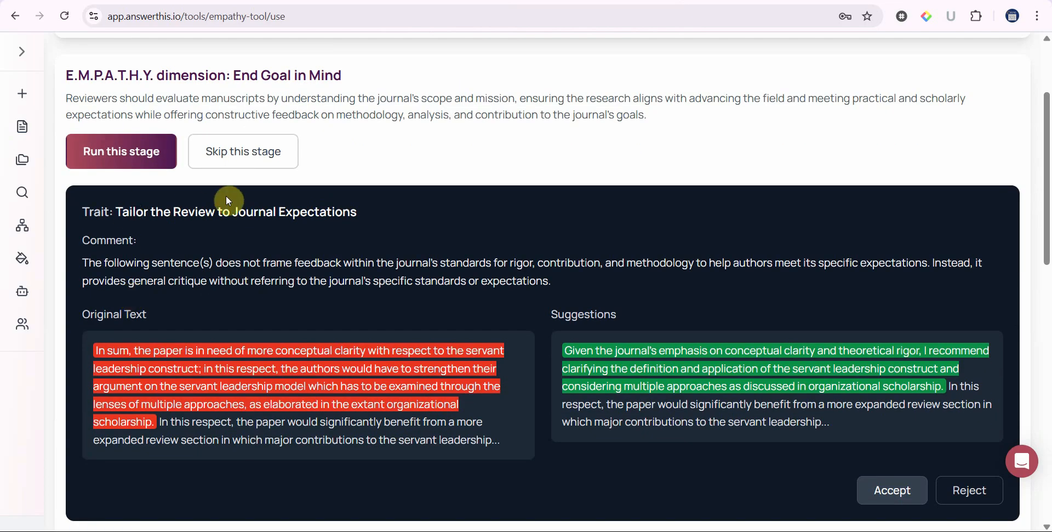
scroll(229, 201, down, 1)
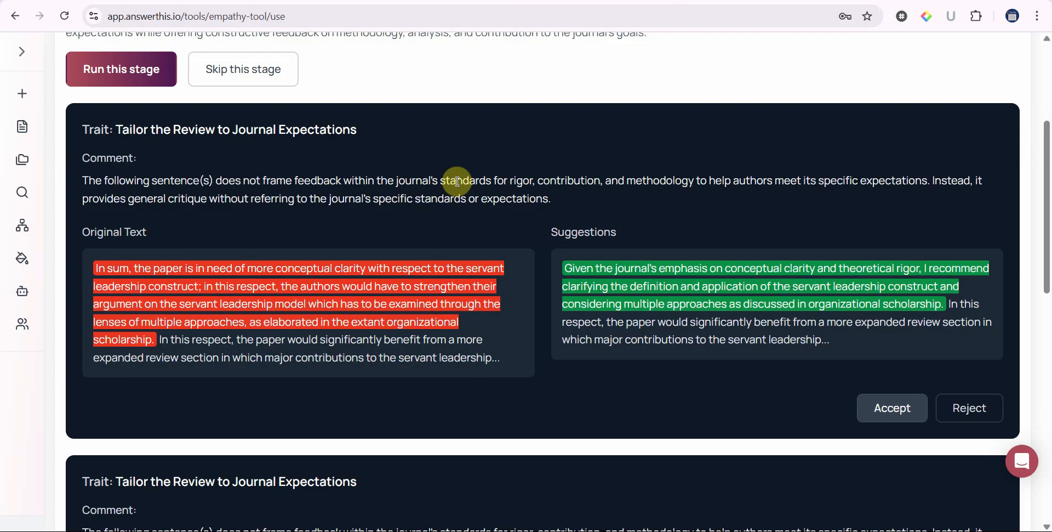
scroll(458, 181, up, 4)
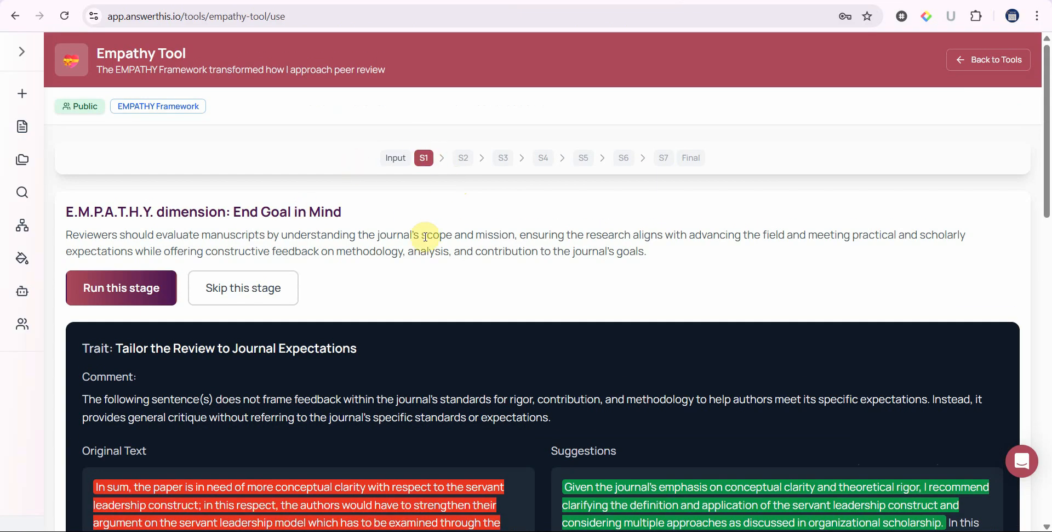
scroll(425, 249, down, 4)
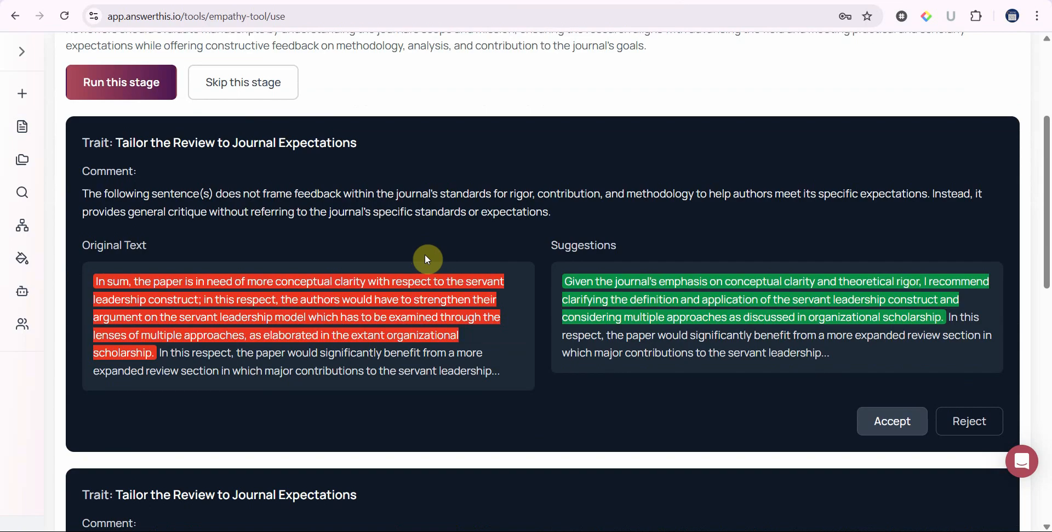
scroll(428, 259, up, 3)
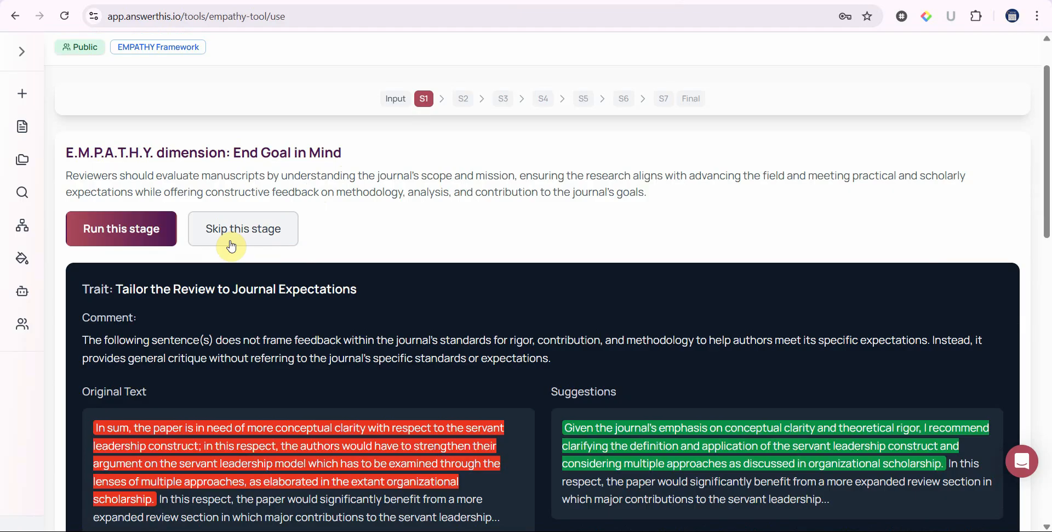
scroll(515, 302, down, 2)
scroll(515, 301, up, 4)
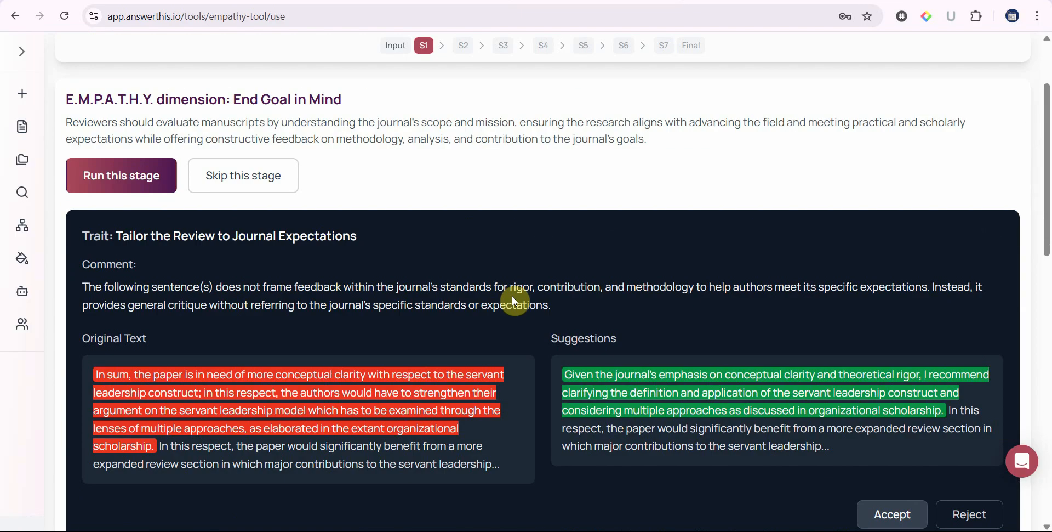
Step: Skip the End Goal in Mind stage and run the Developmental Mindset stage
click(256, 297)
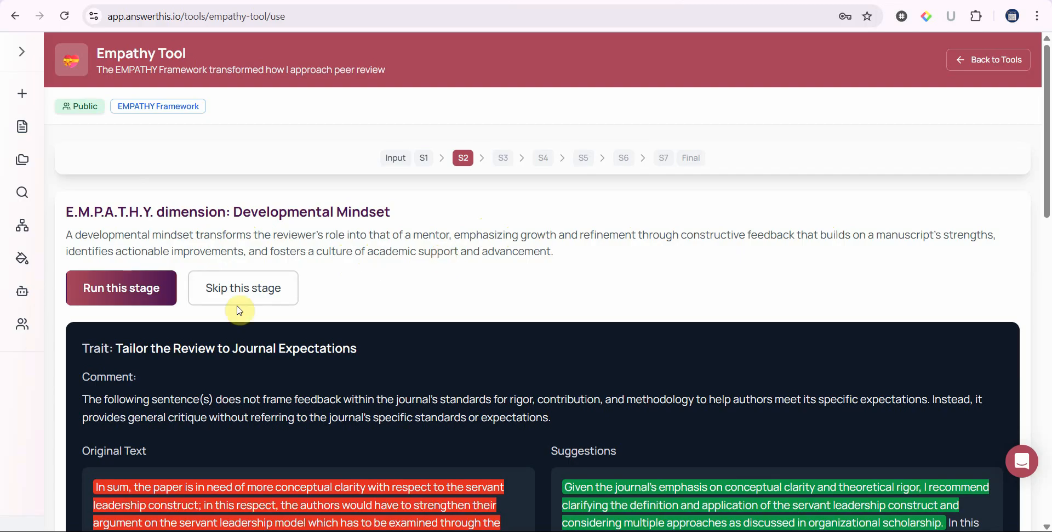
click(92, 290)
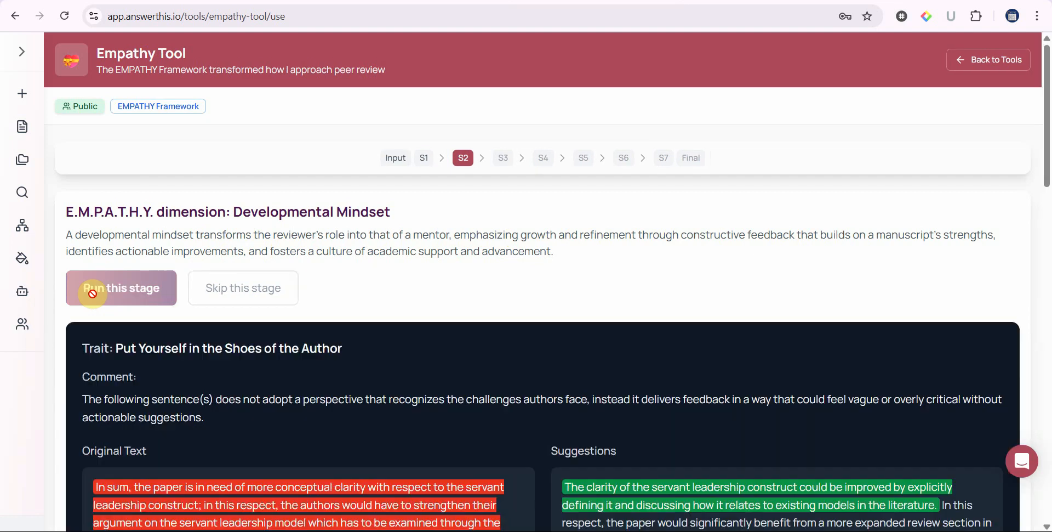
Step: Review and accept both suggestions for the trait "Put Yourself in the Shoes of the Author"
scroll(90, 299, down, 2)
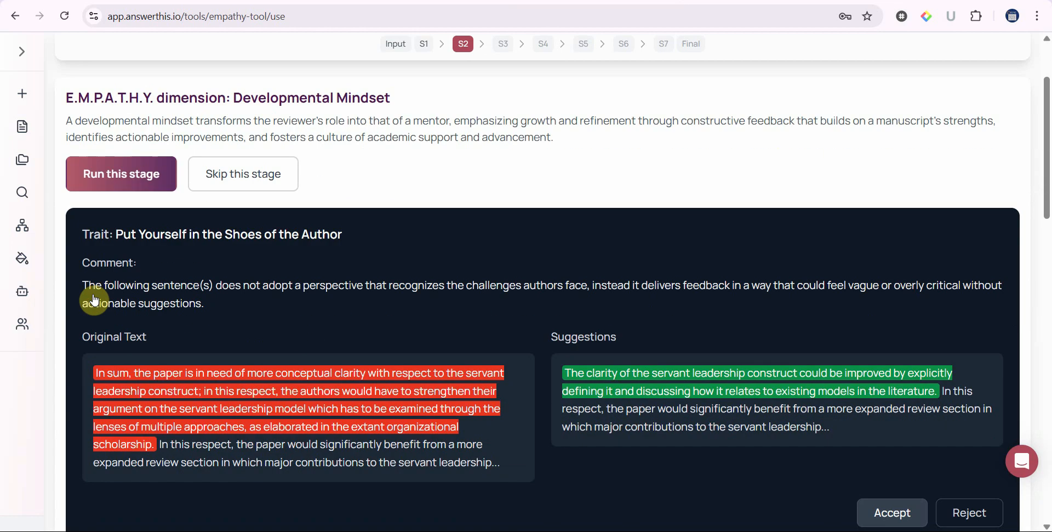
scroll(196, 299, down, 2)
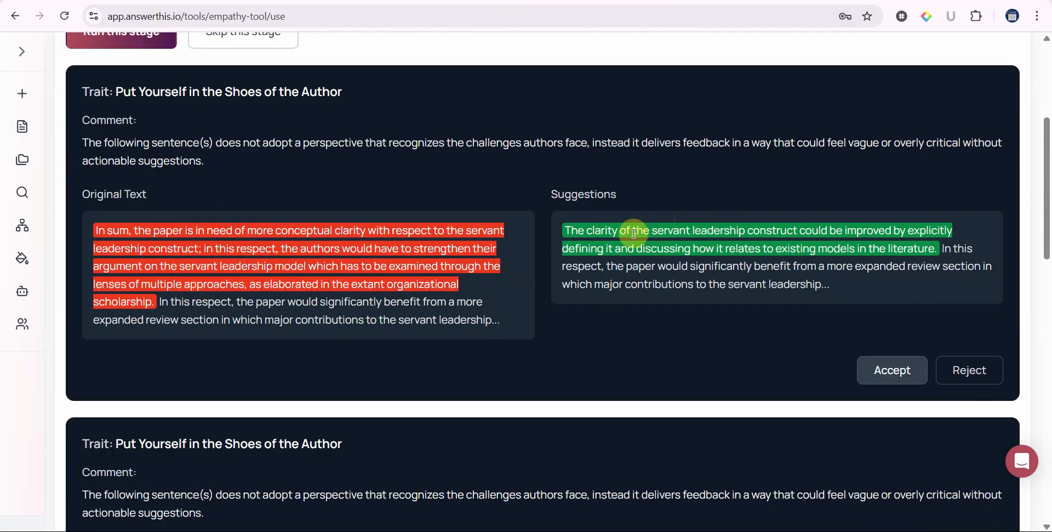
scroll(583, 204, up, 2)
scroll(581, 200, down, 1)
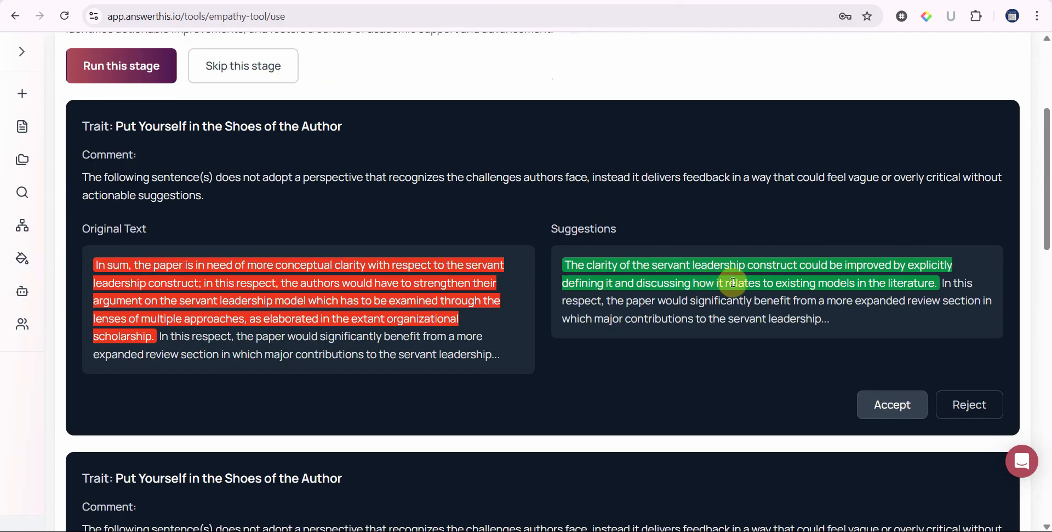
scroll(769, 280, down, 2)
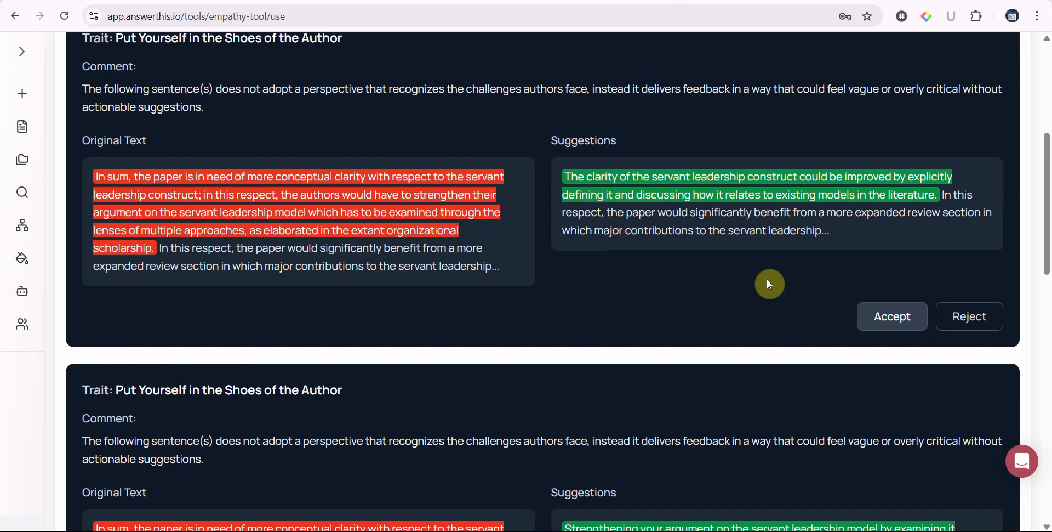
scroll(770, 284, down, 3)
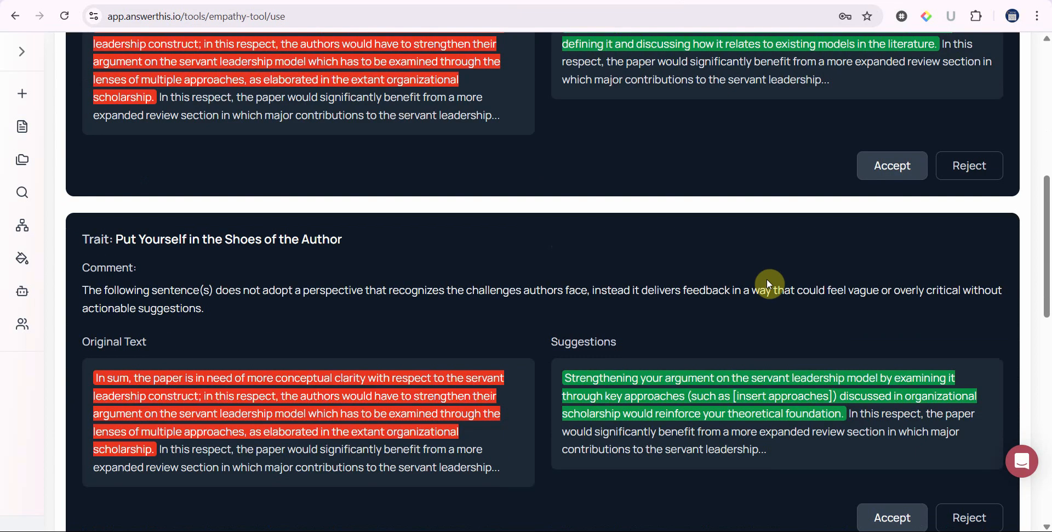
scroll(693, 209, up, 2)
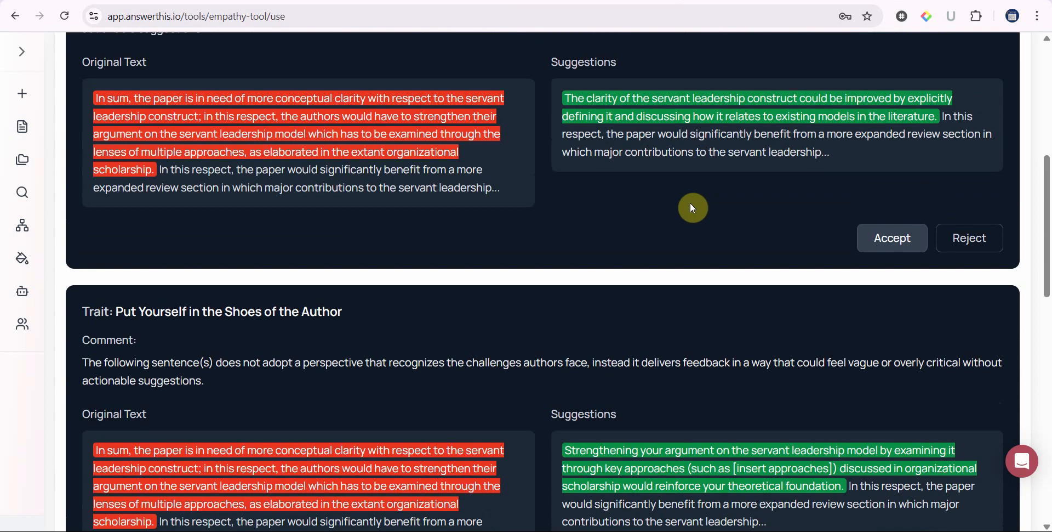
click(911, 247)
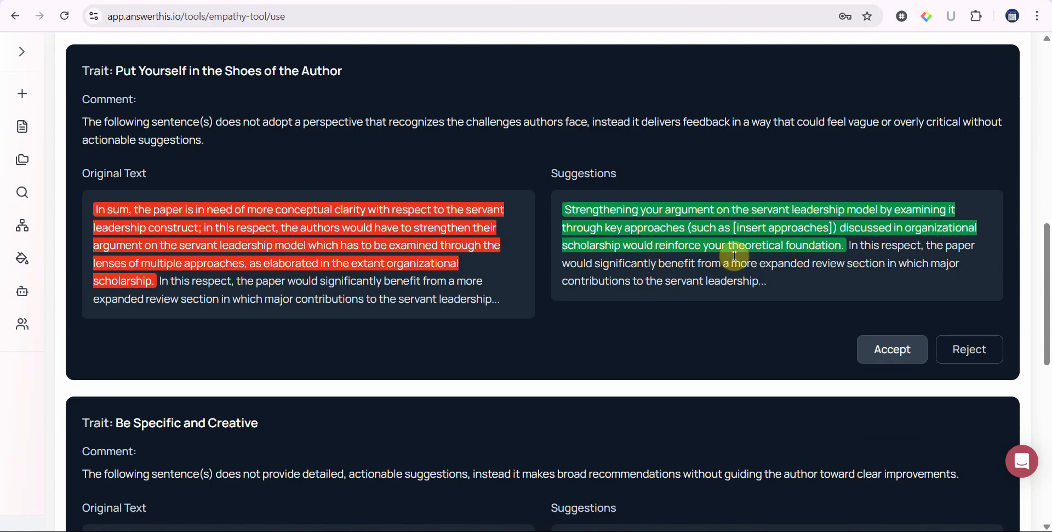
scroll(736, 256, down, 1)
scroll(736, 255, down, 1)
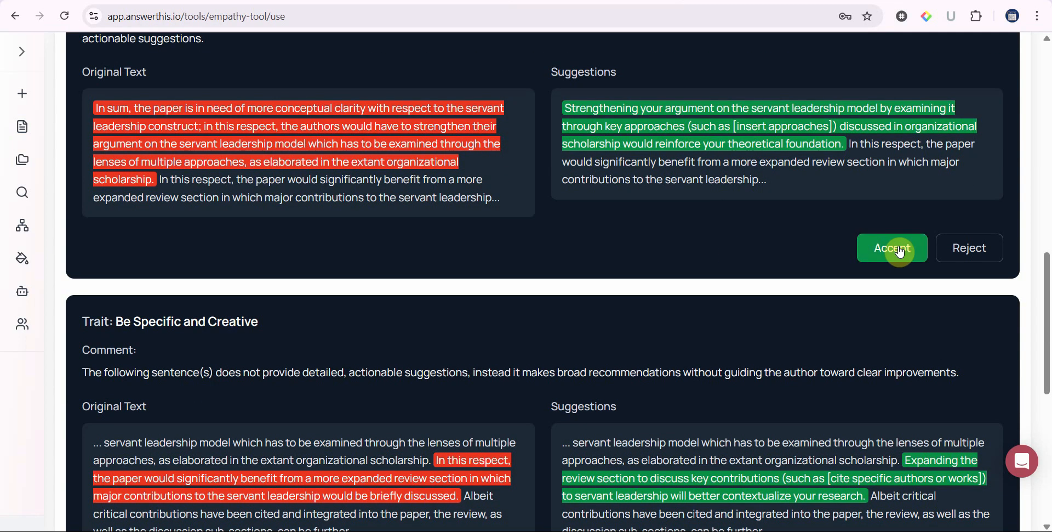
click(898, 248)
Step: Reject the first "Be Specific and Creative" suggestion, about expanding the review section
scroll(900, 252, down, 2)
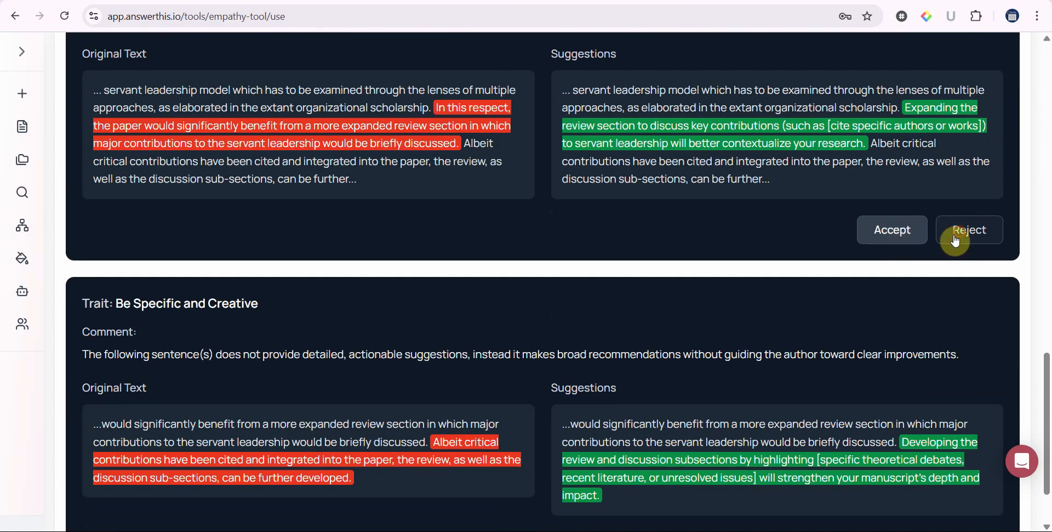
scroll(962, 237, down, 1)
scroll(962, 237, down, 1)
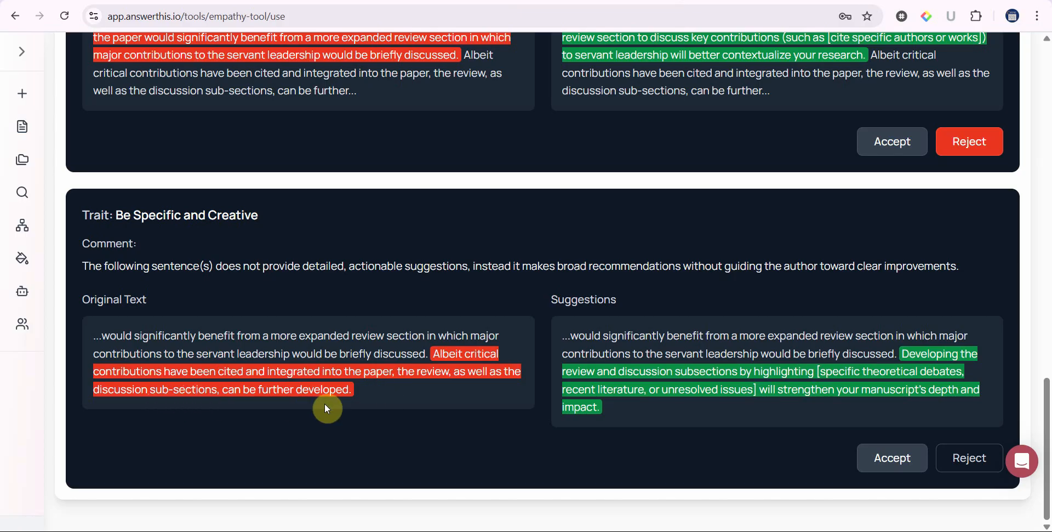
Step: Accept the second "Be Specific and Creative" suggestion, about developing the review and discussion subsections, and advance to the Peruse Paper Thoroughly stage
click(894, 456)
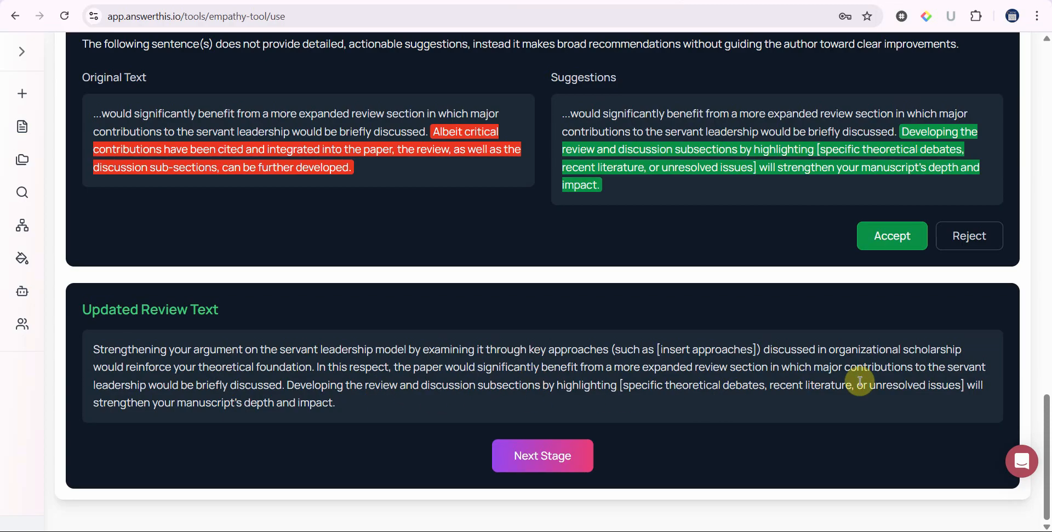
click(554, 449)
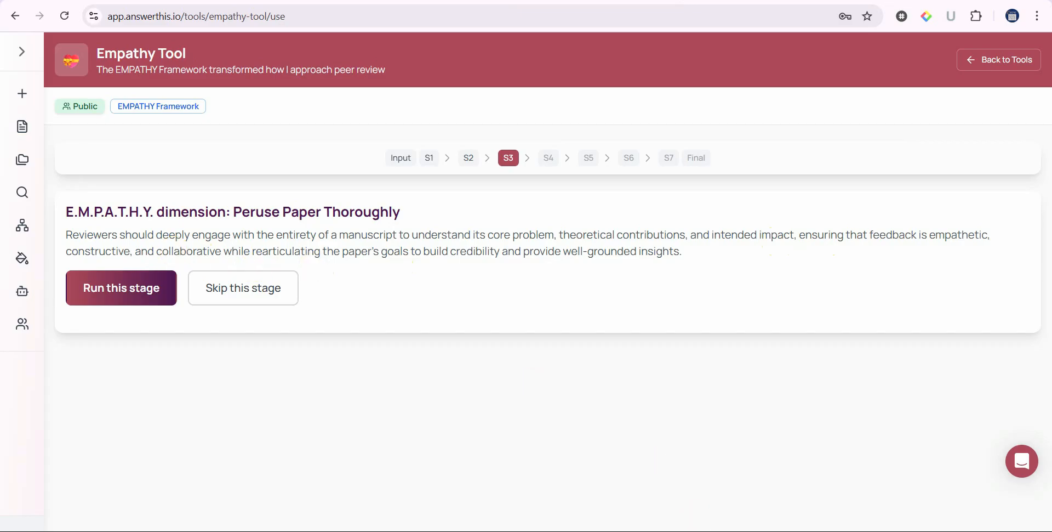
Step: Check the original reviewer comment in the Word document of reviewer comments, and return to the Empathy Tool in the browser
mouse_move(678, 529)
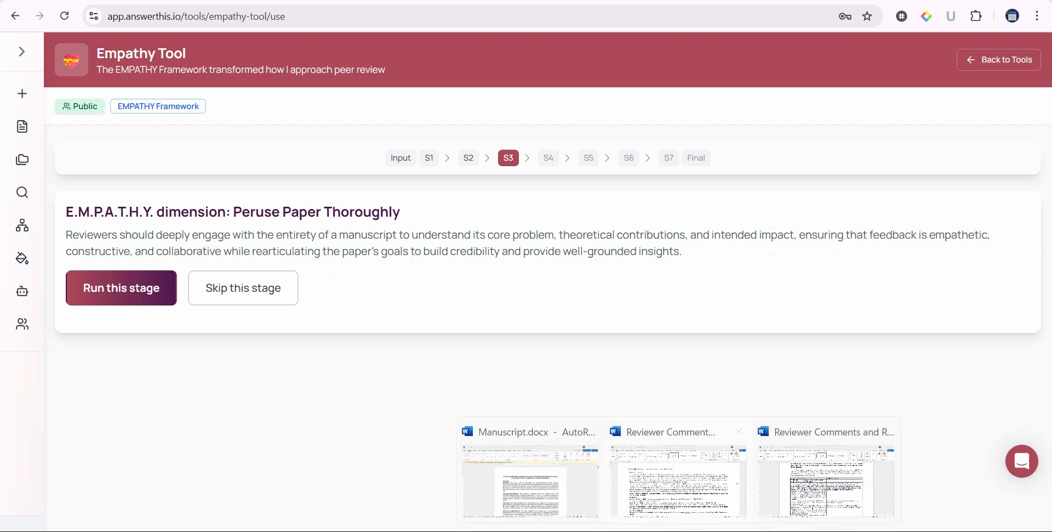
click(631, 494)
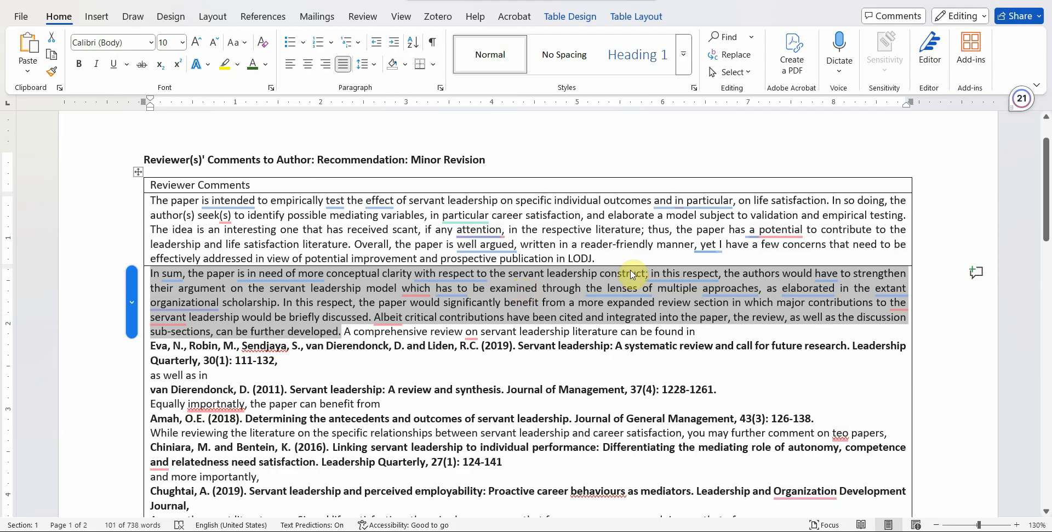
key(alt+Tab)
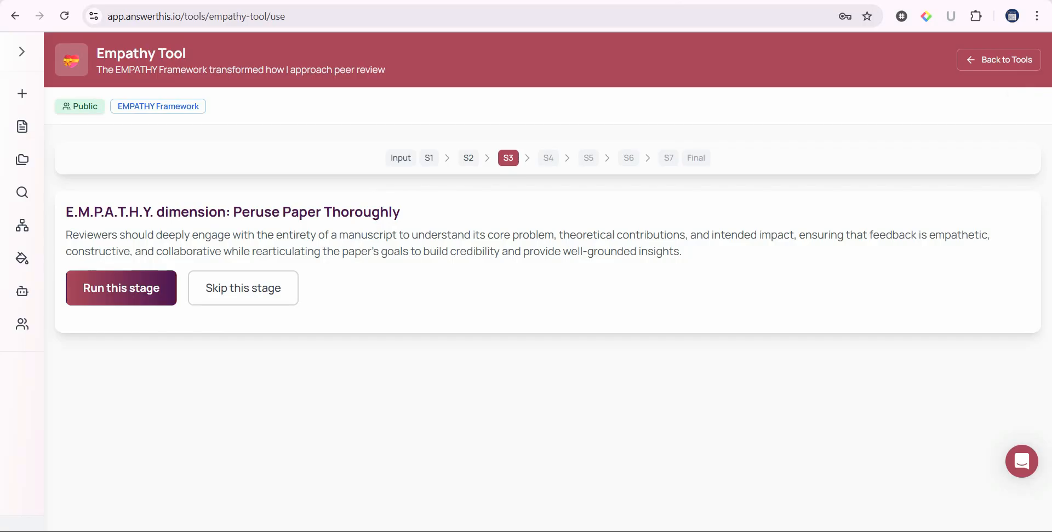
Step: Run the Peruse Paper Thoroughly stage and accept its "Engage in the World of the Paper" suggestion
click(145, 298)
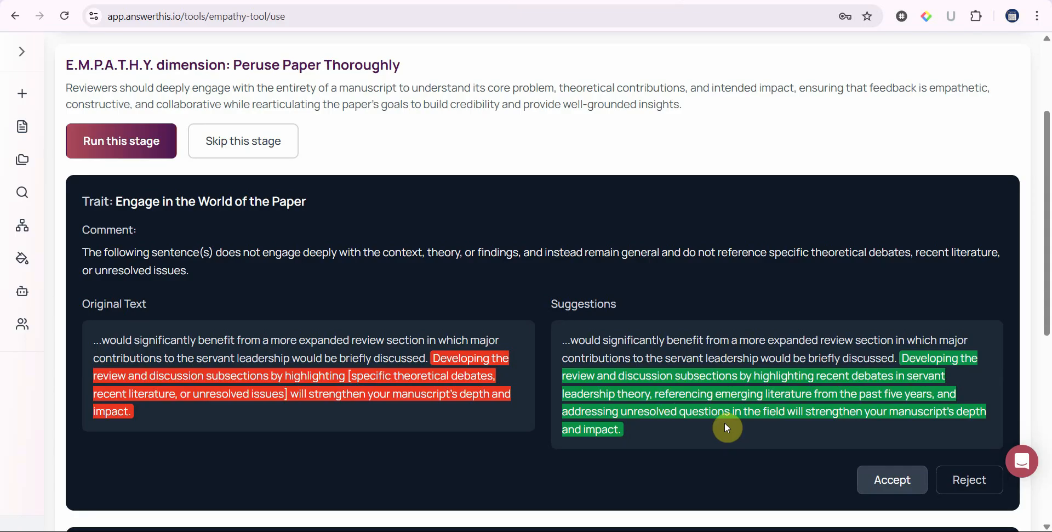
scroll(402, 410, down, 4)
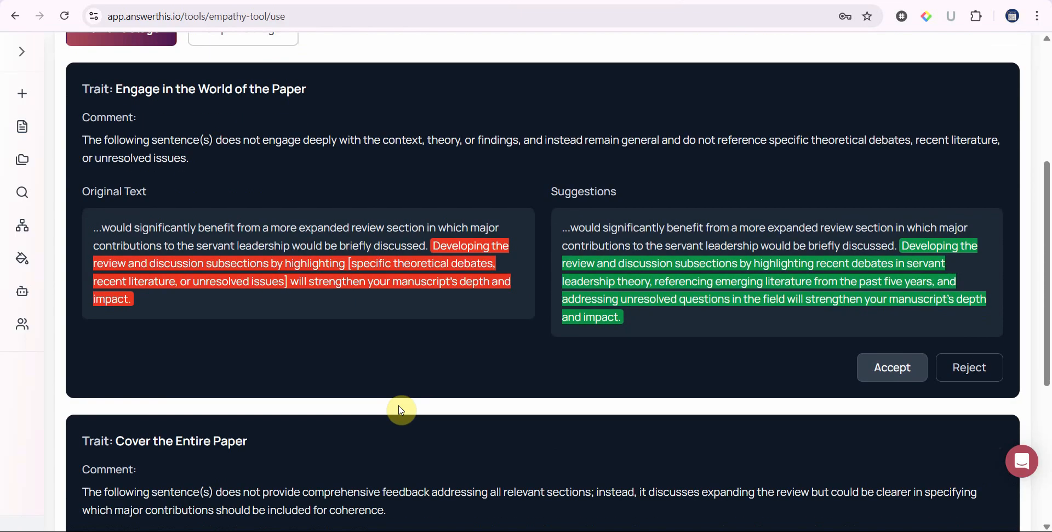
scroll(399, 406, down, 4)
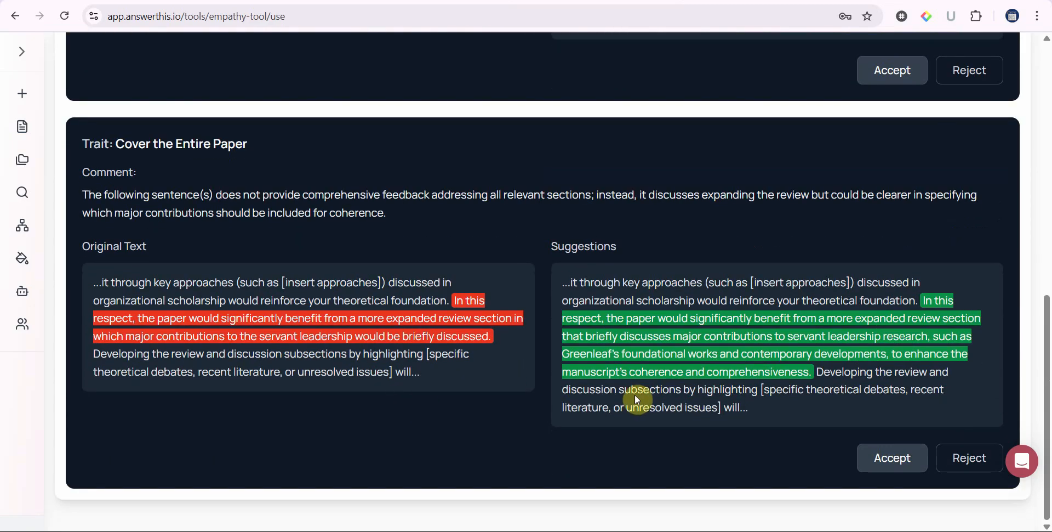
click(889, 71)
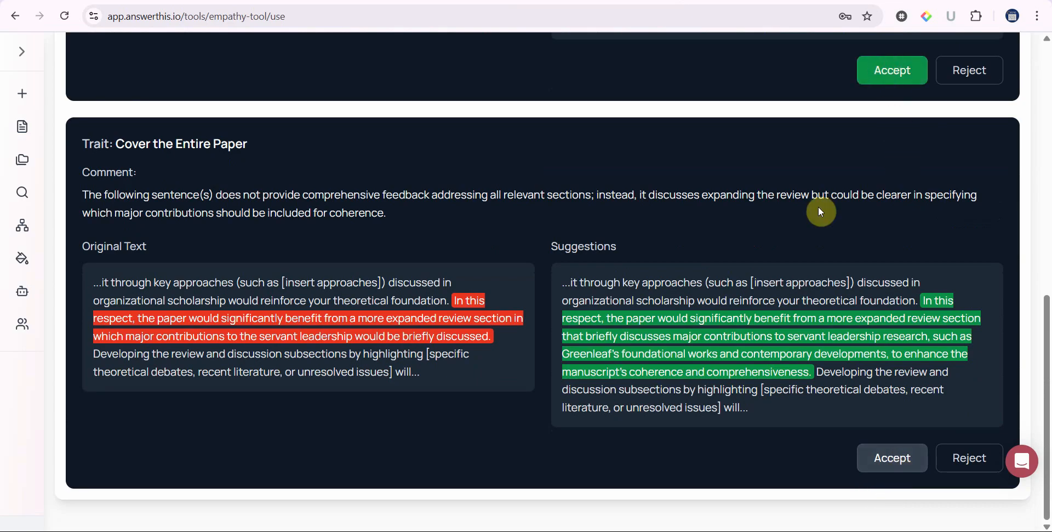
Step: Reject the "Cover the Entire Paper" suggestion, and advance to the next stage after reading the updated review text
click(982, 471)
scroll(817, 423, down, 4)
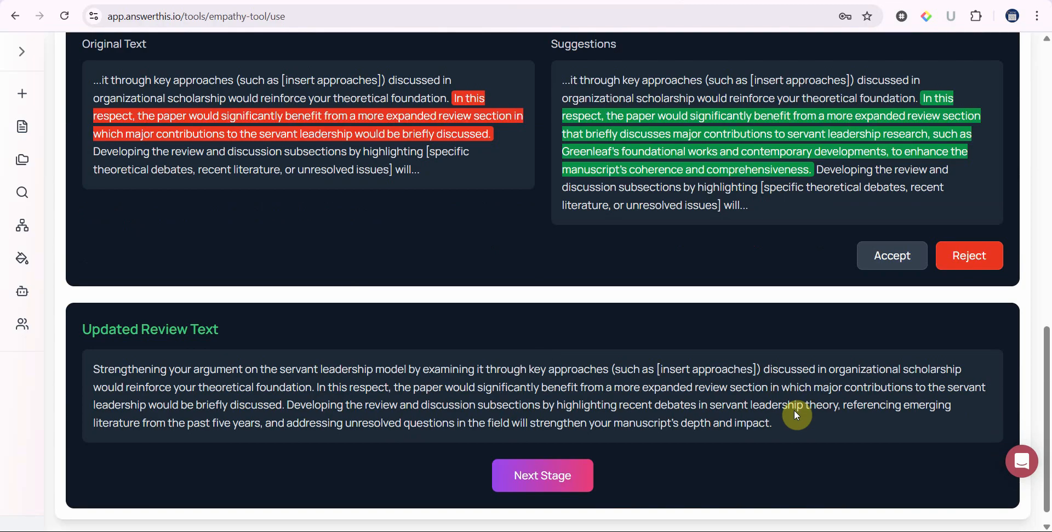
scroll(202, 341, up, 2)
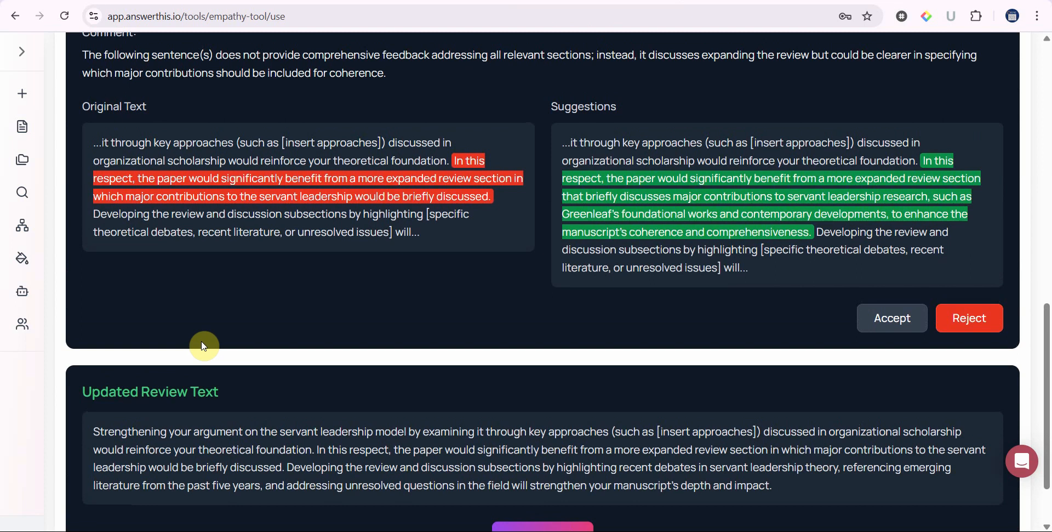
scroll(204, 346, down, 3)
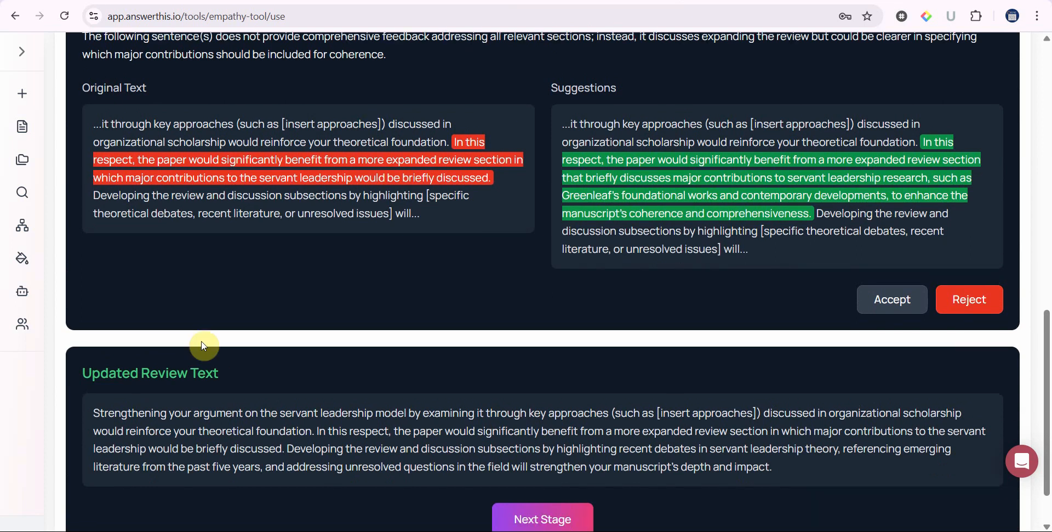
click(520, 463)
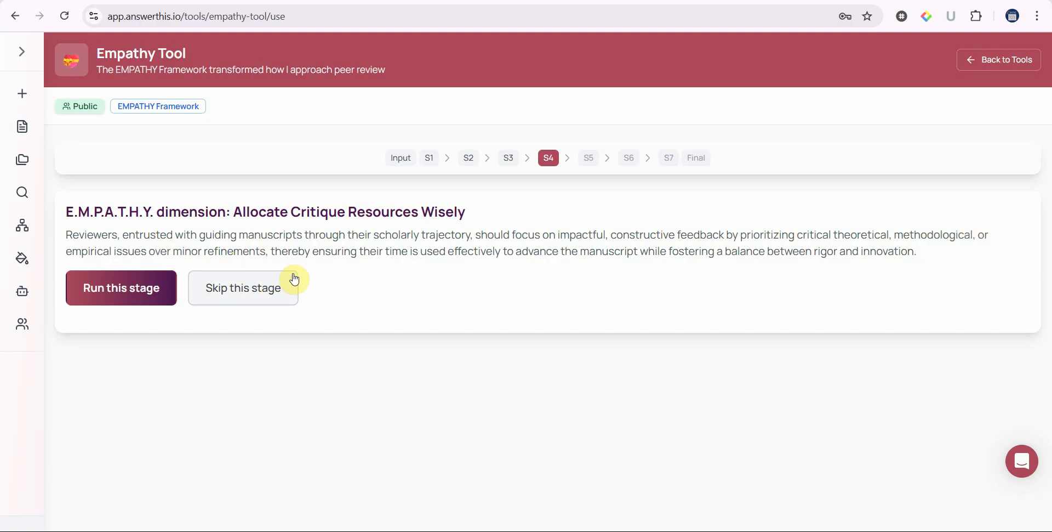
Step: Skip the Allocate Critique Resources Wisely, Tone: Avoid Toxicity, Be Professional, and Holistic and Balanced Feedback stages
click(249, 301)
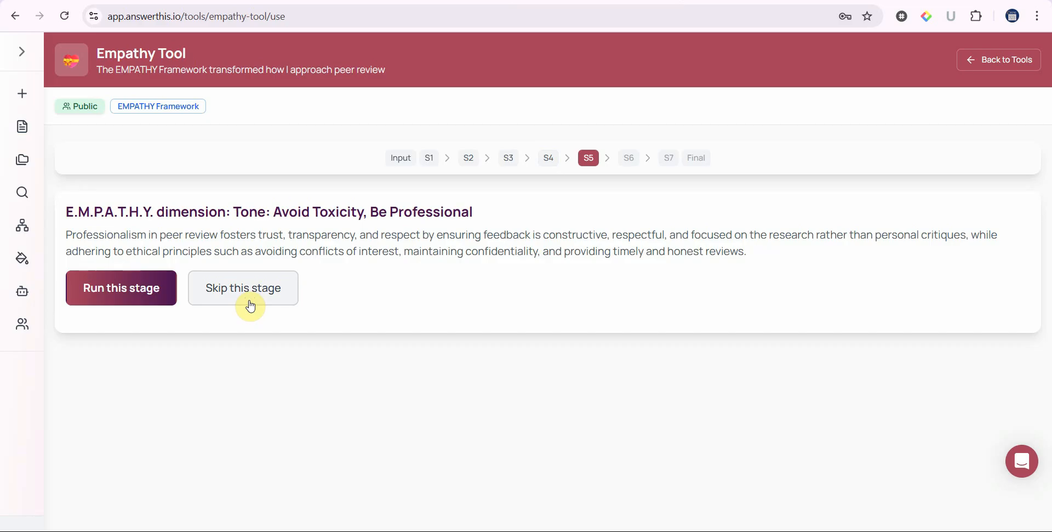
click(251, 306)
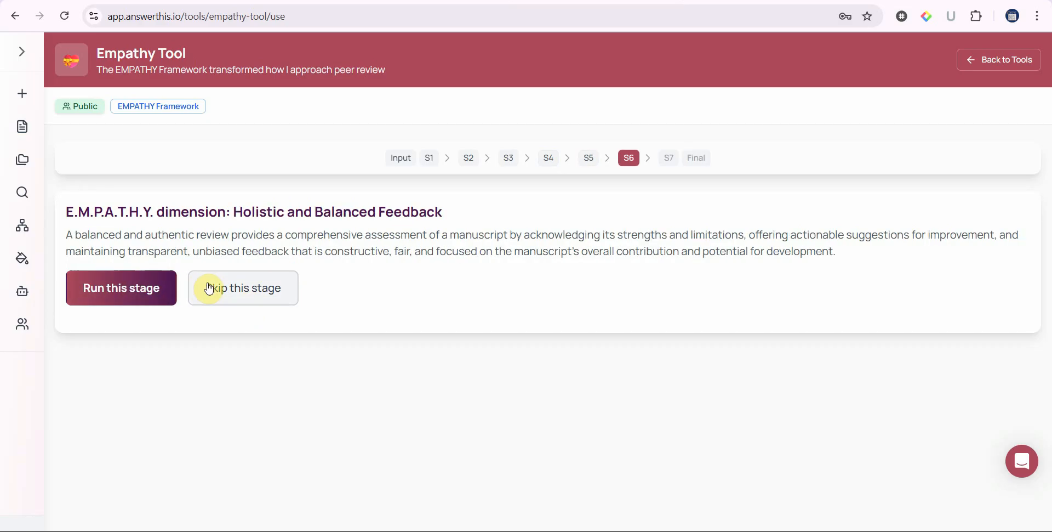
click(241, 289)
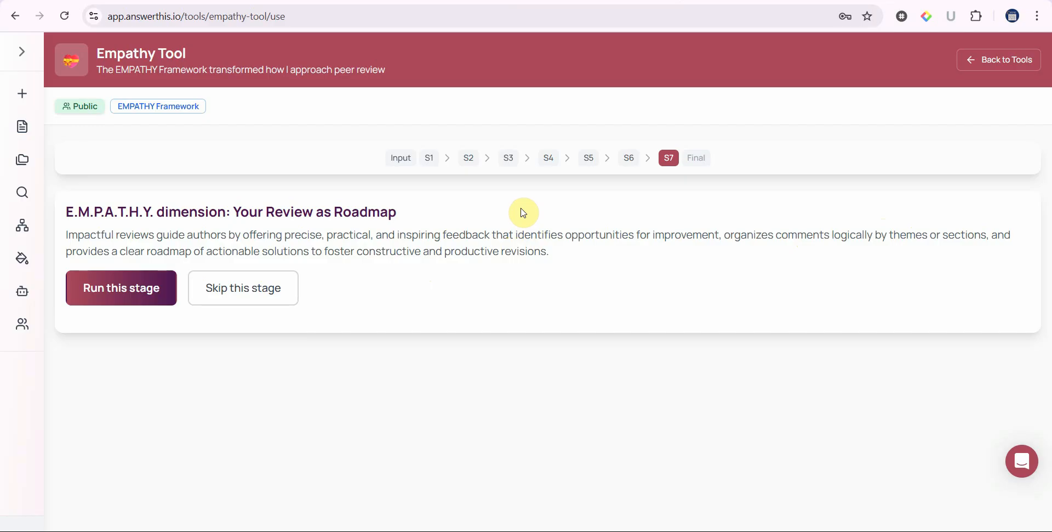
Step: Run the Your Review as Roadmap stage and accept its "Use a Logical Structure" suggestion to reach the final review
click(104, 282)
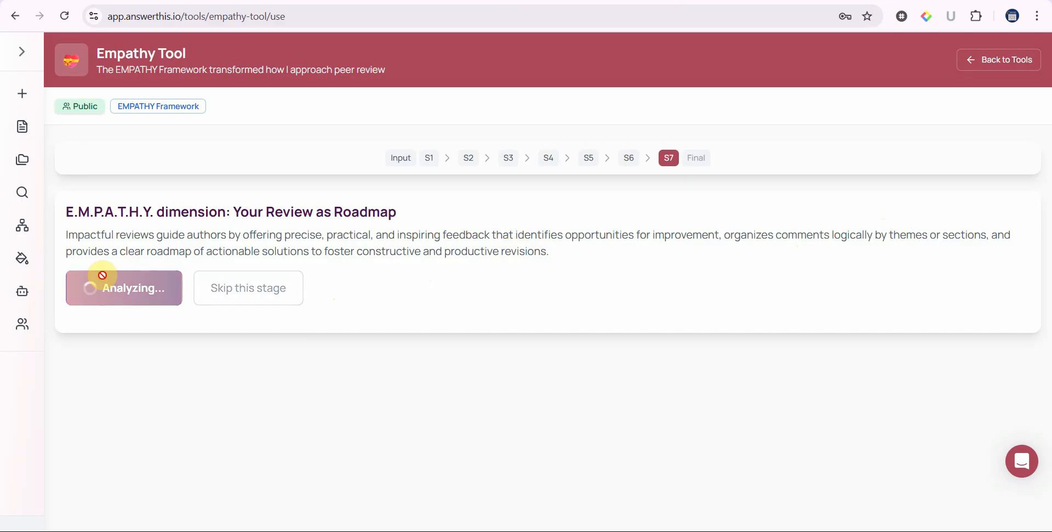
scroll(104, 281, down, 3)
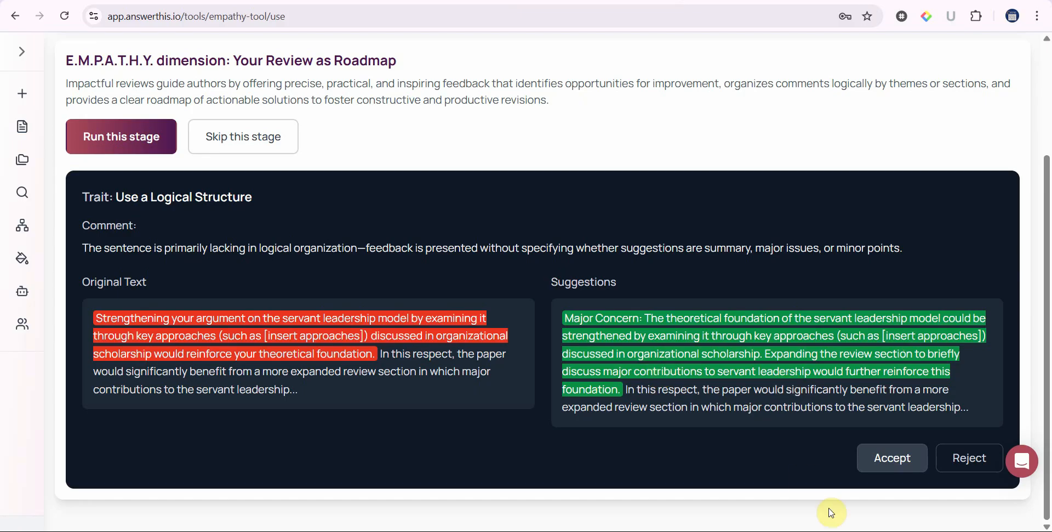
click(885, 459)
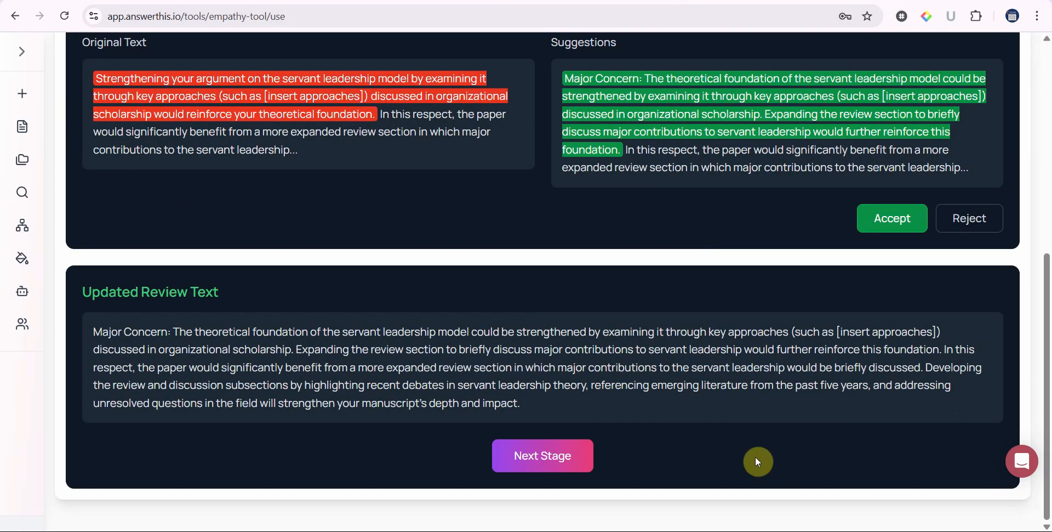
click(565, 465)
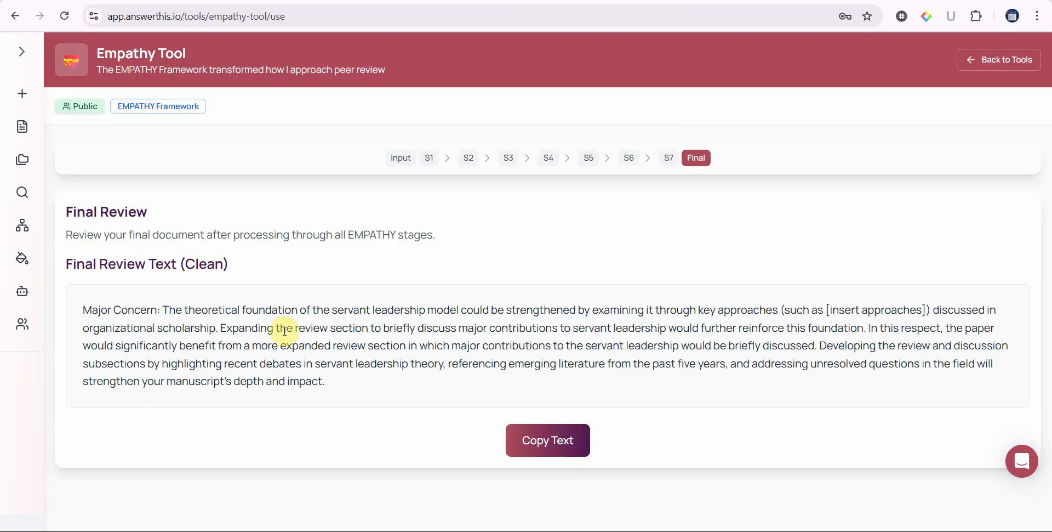